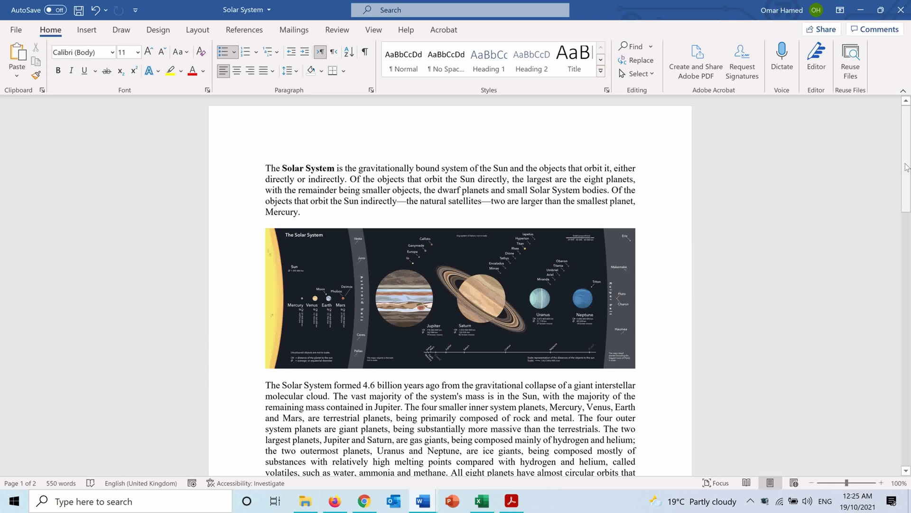
Scroll to the closing file list, review Sun.docx, Earth.pdf and Solar System Data, then return to Word
left_click_drag(908, 167, 910, 345)
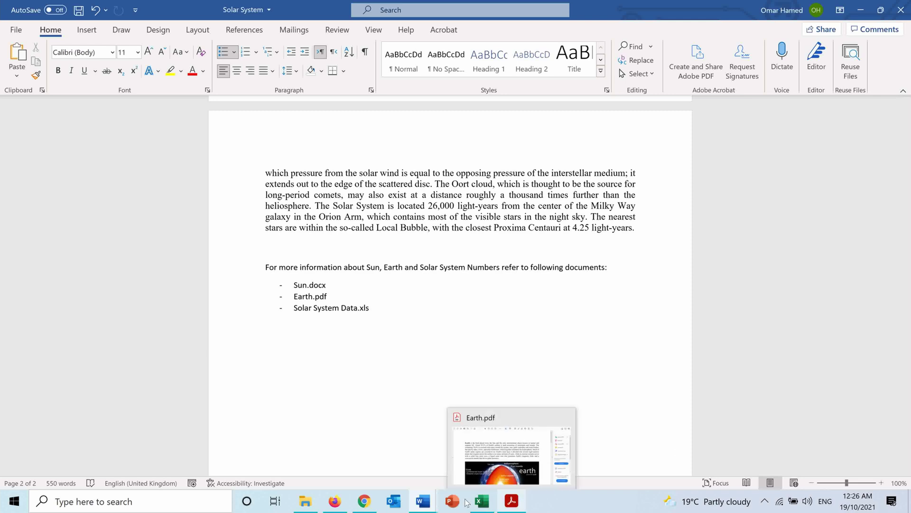
mouse_move(423, 501)
left_click(442, 439)
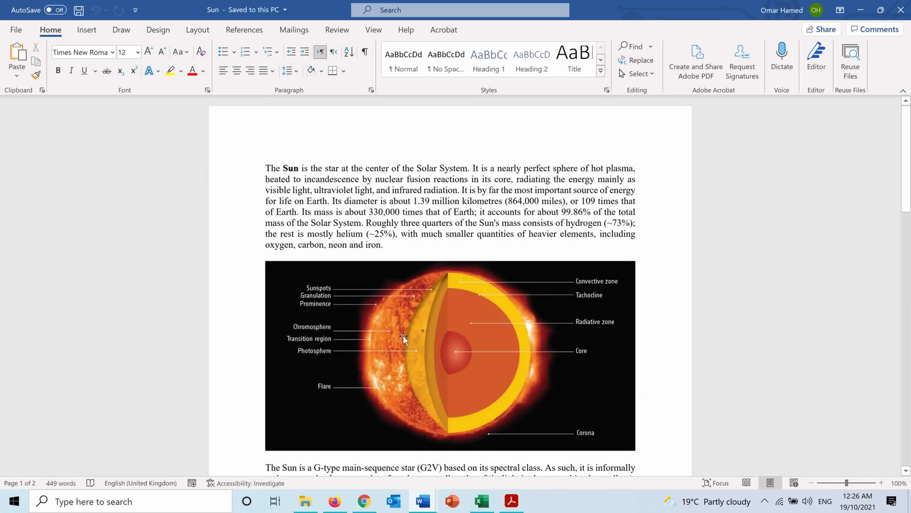
left_click(517, 500)
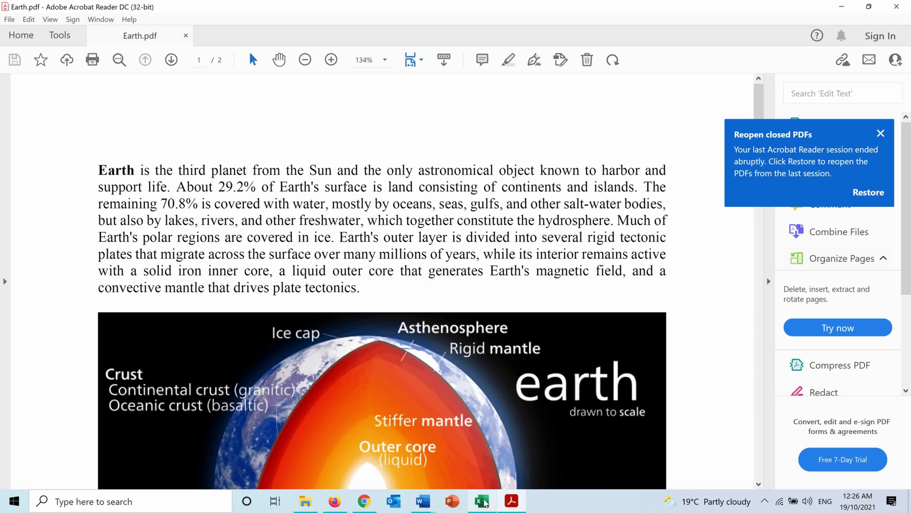
left_click(482, 501)
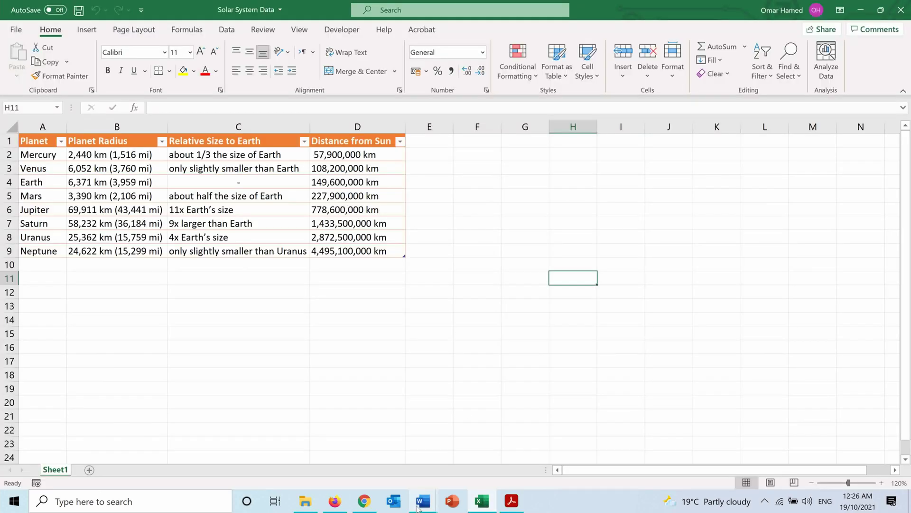
mouse_move(423, 501)
left_click(386, 437)
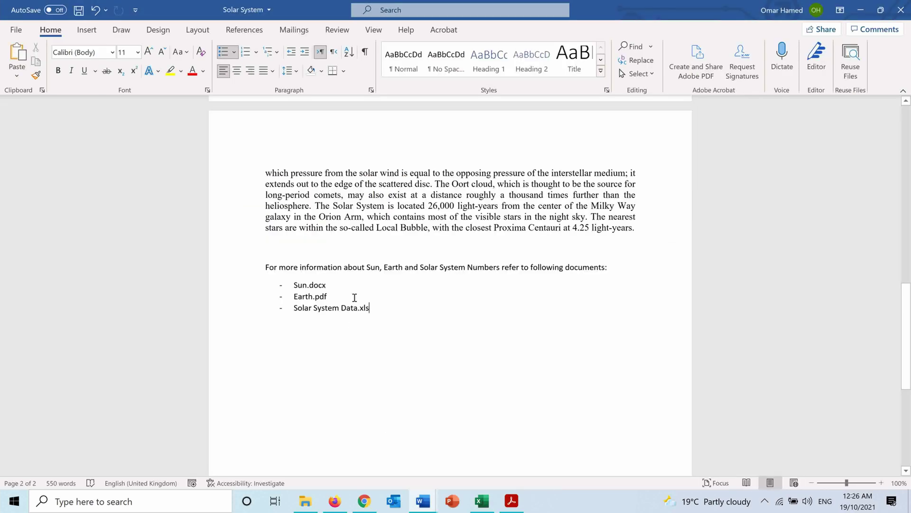
Delete the Sun.docx, Earth.pdf and Solar System Data.xls list items and their leftover bullet
left_click_drag(372, 310, 287, 283)
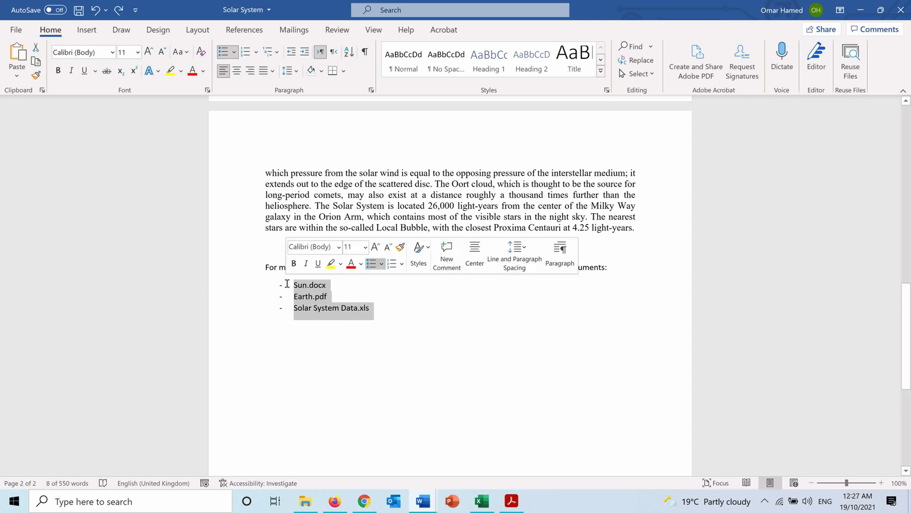
key("BackSpace")
type("=")
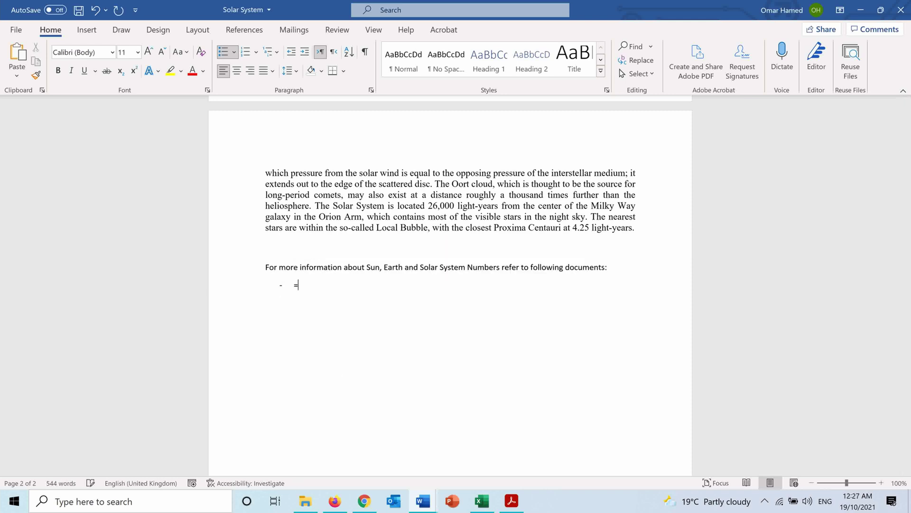
key("BackSpace")
key("BackSpace")
key("BackSpace")
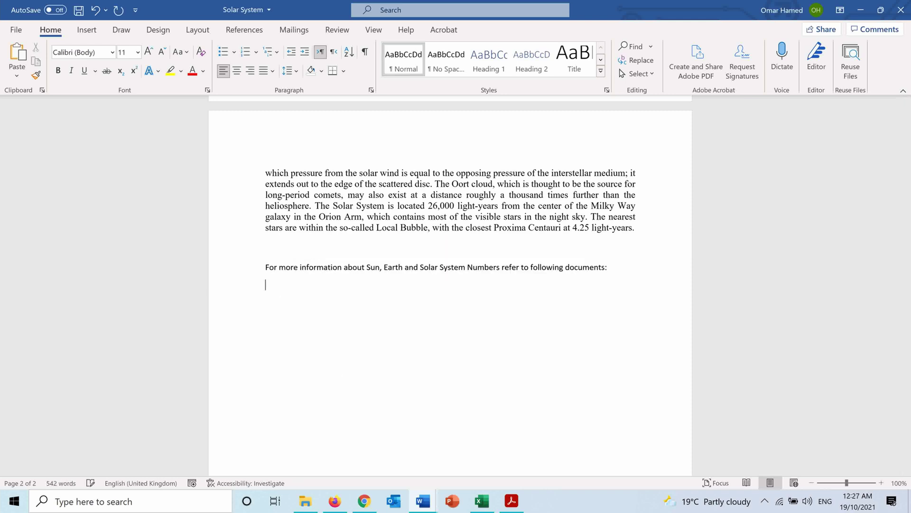
Embed Sun.docx from file, shown as an icon, under the 'For more information' sentence
left_click(89, 31)
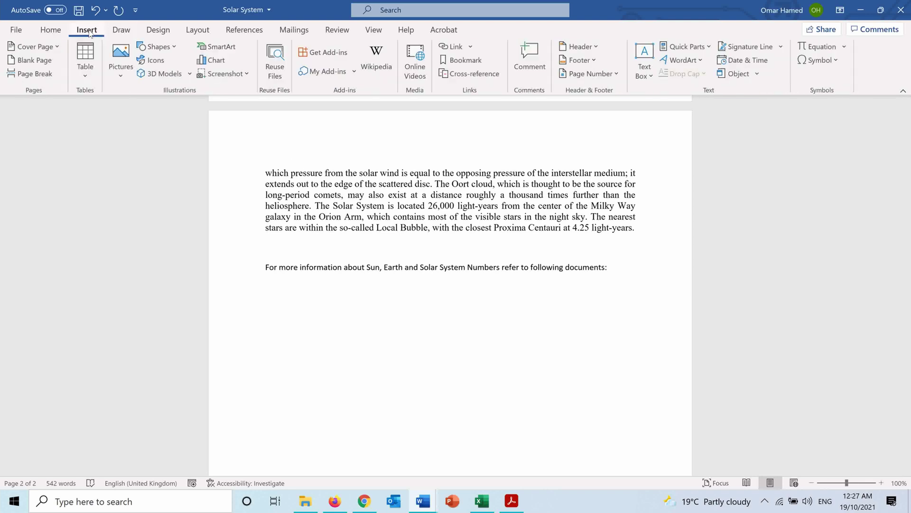
left_click(747, 77)
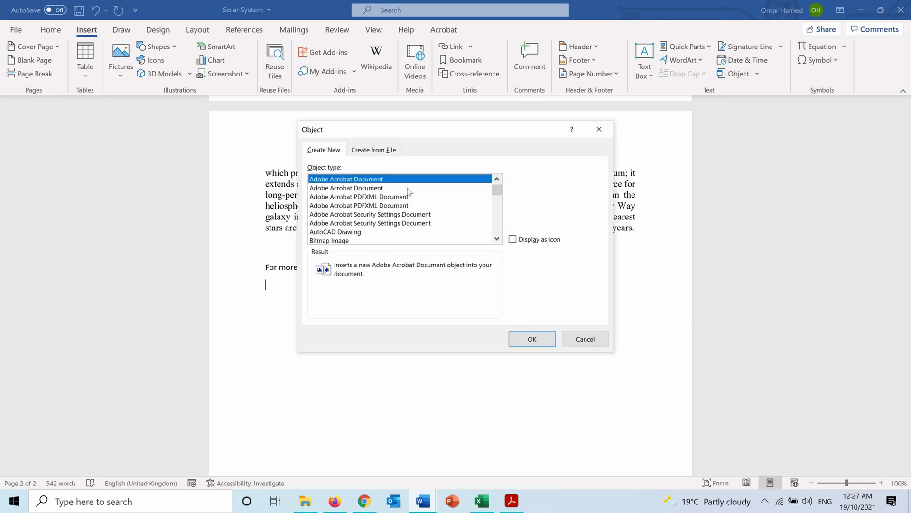
left_click(364, 151)
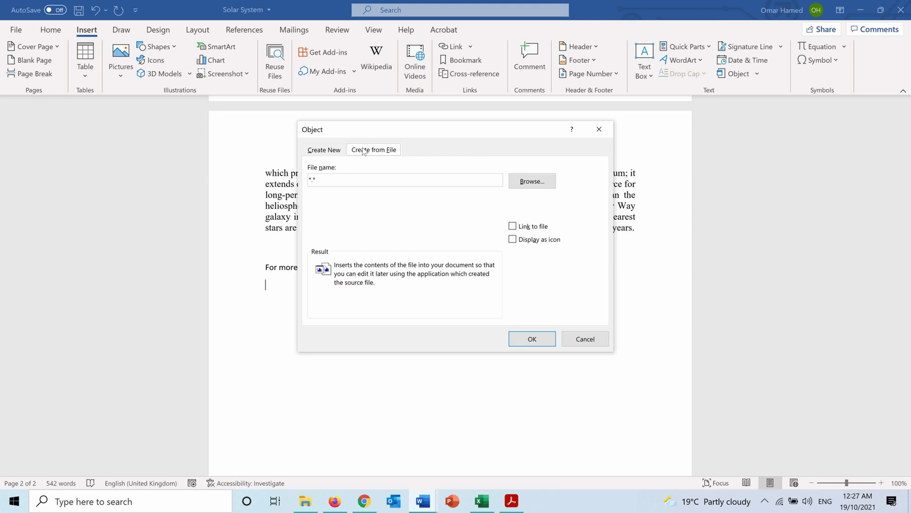
left_click(525, 184)
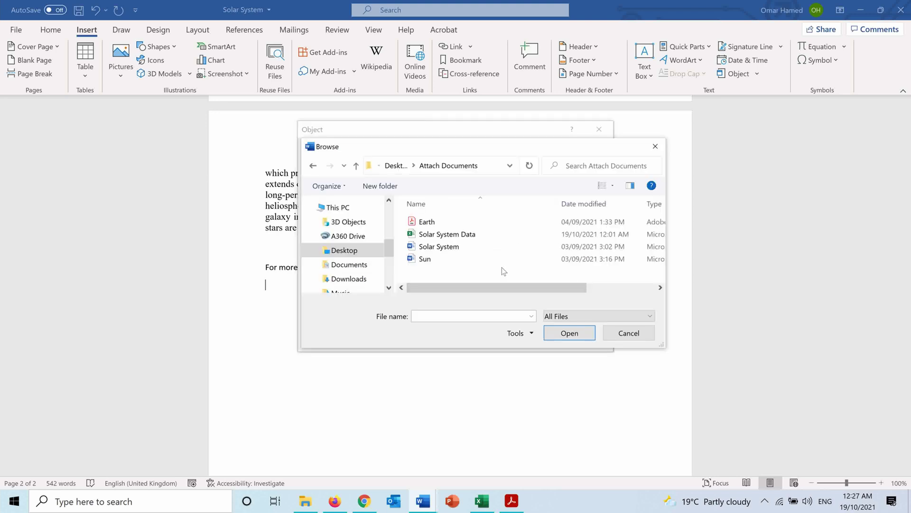
left_click(452, 263)
double_click(452, 262)
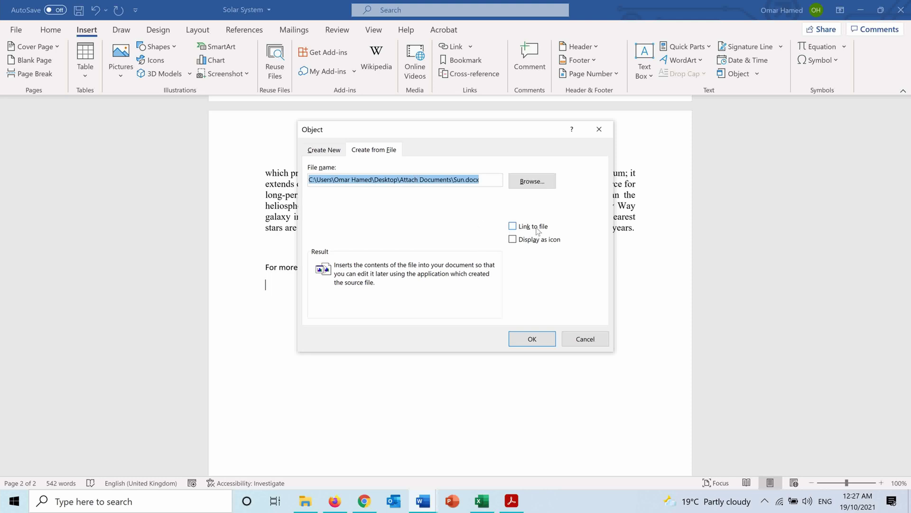
left_click(513, 240)
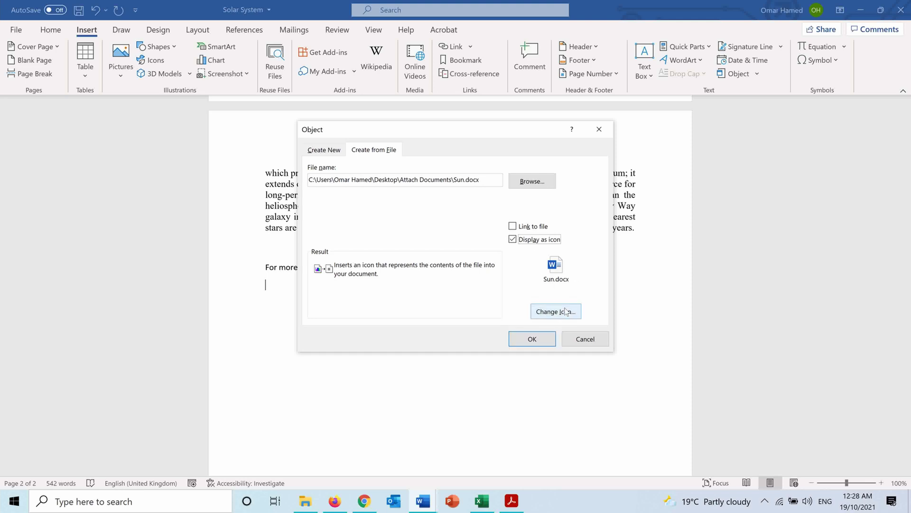
left_click(531, 340)
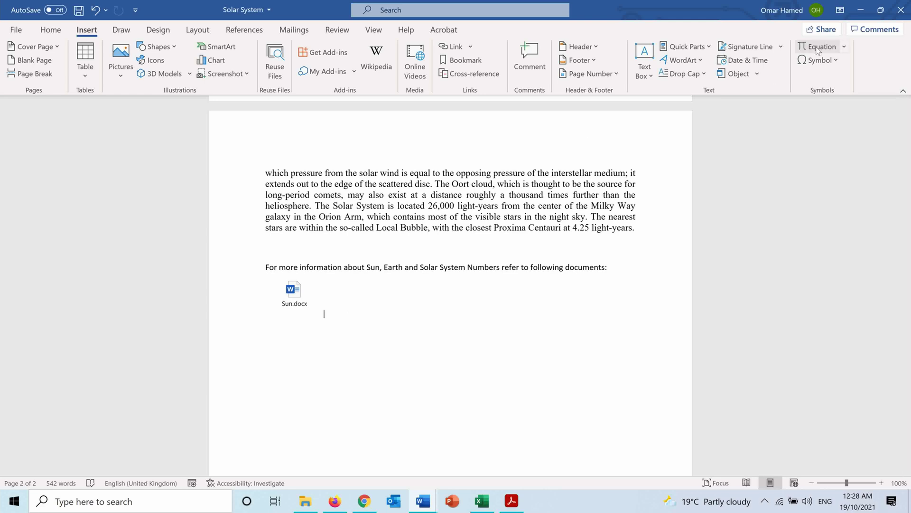
Embed Solar System Data.xlsx from file as an icon next to Sun.docx
left_click(748, 76)
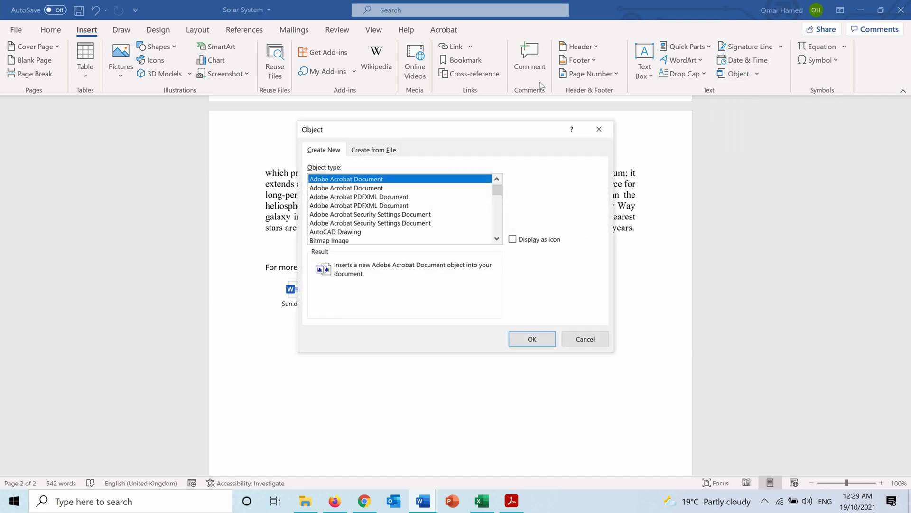
left_click(374, 150)
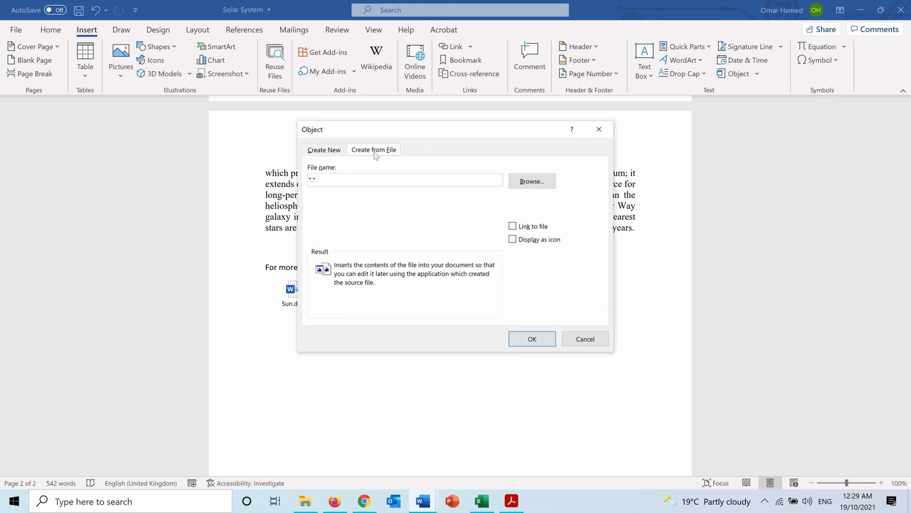
left_click(531, 181)
double_click(451, 234)
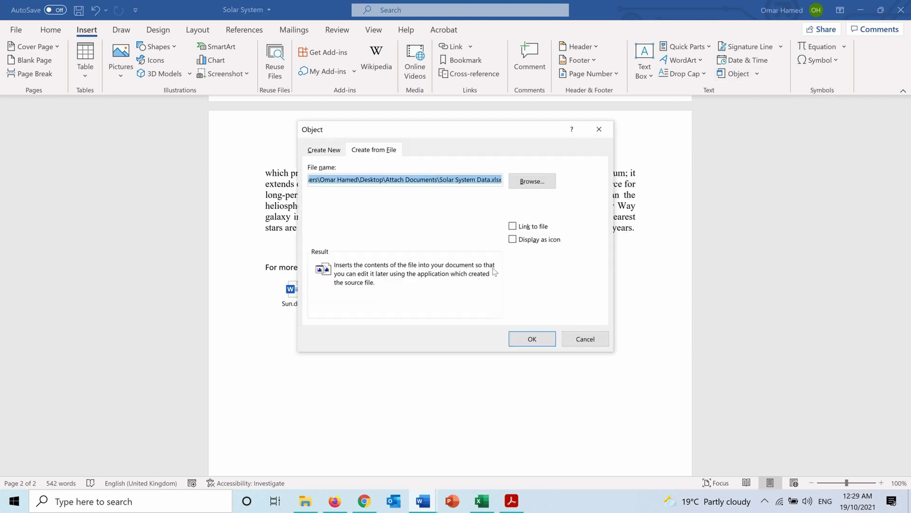
left_click(512, 239)
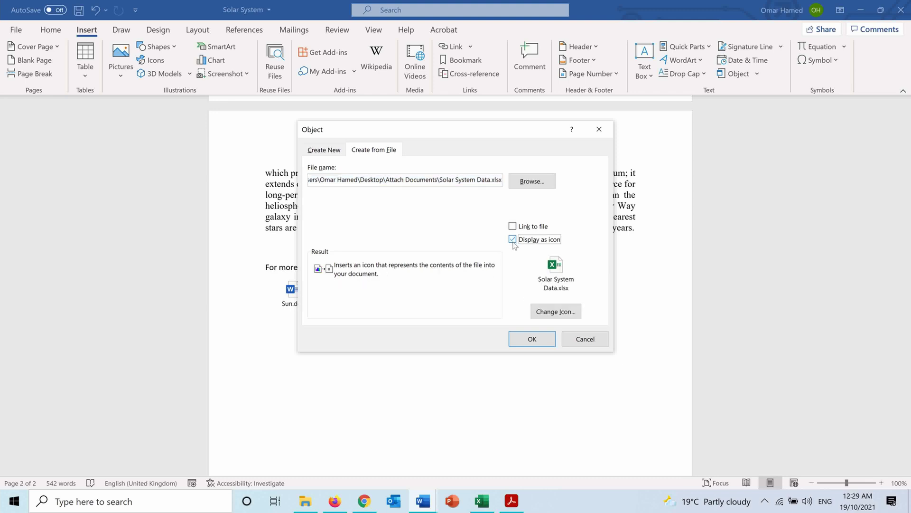
left_click(531, 337)
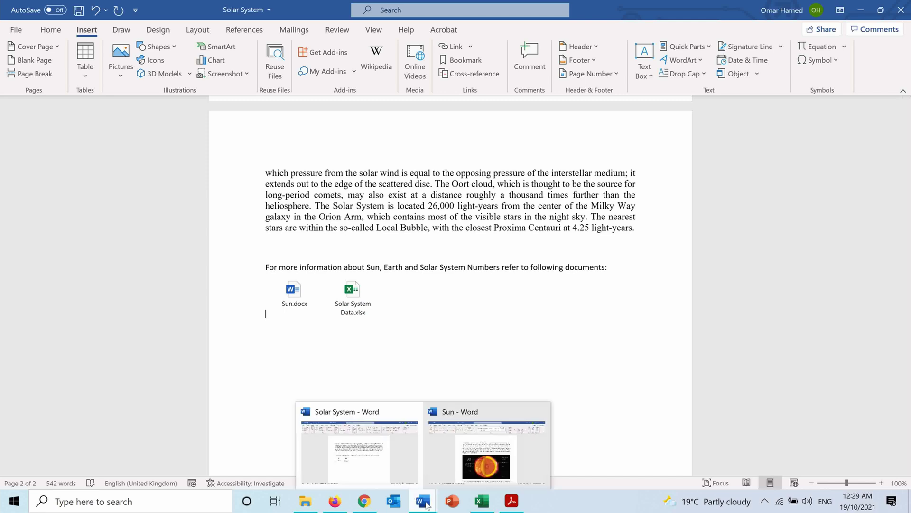
Close the original Solar System Data workbook in Excel and open the embedded worksheet icon for editing
left_click(480, 501)
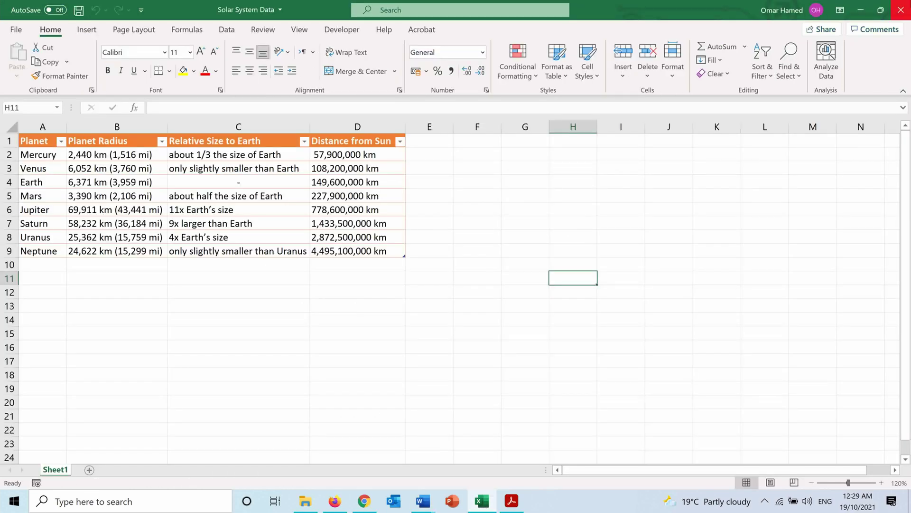
key("alt+F4")
left_click(355, 303)
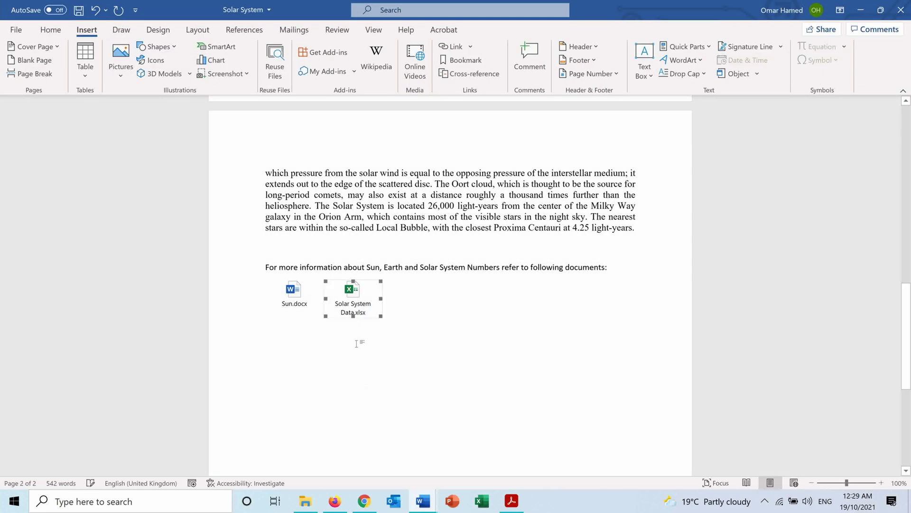
double_click(351, 297)
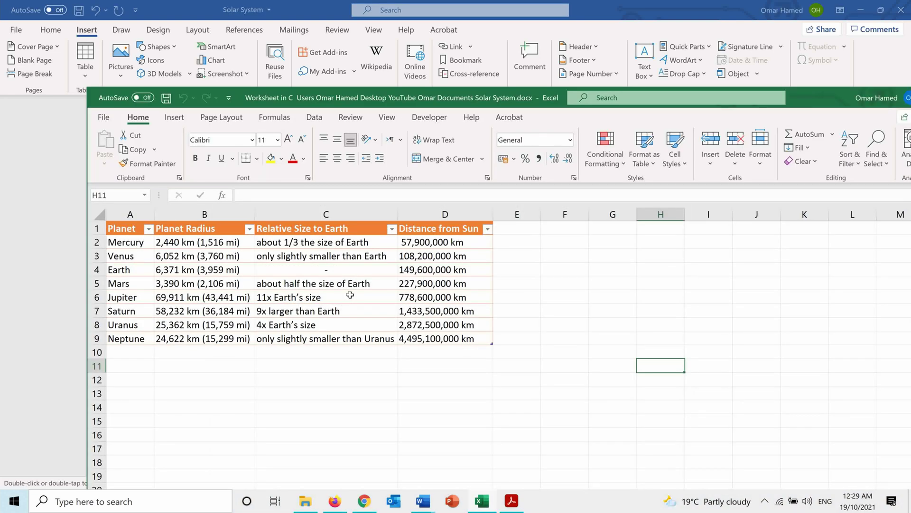
Move the embedded Solar System Data worksheet window up and left, then maximize it
left_click_drag(812, 107, 689, 78)
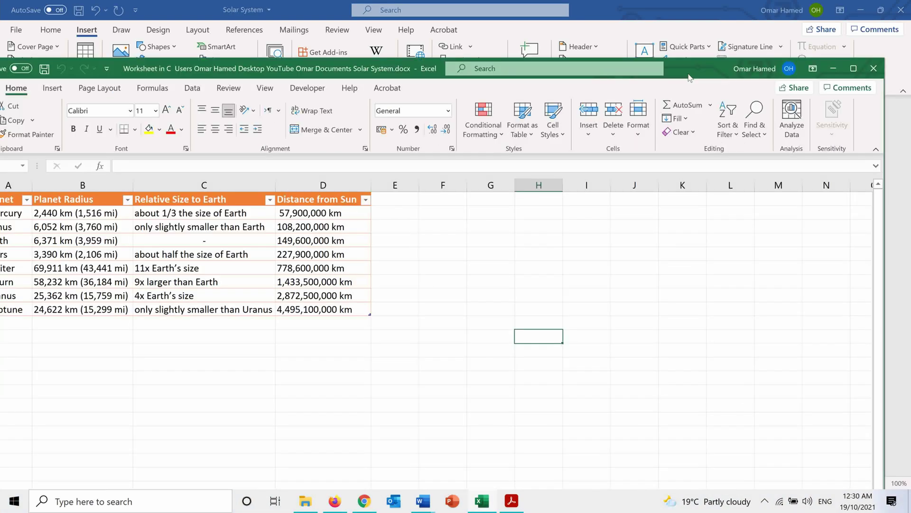
left_click(853, 69)
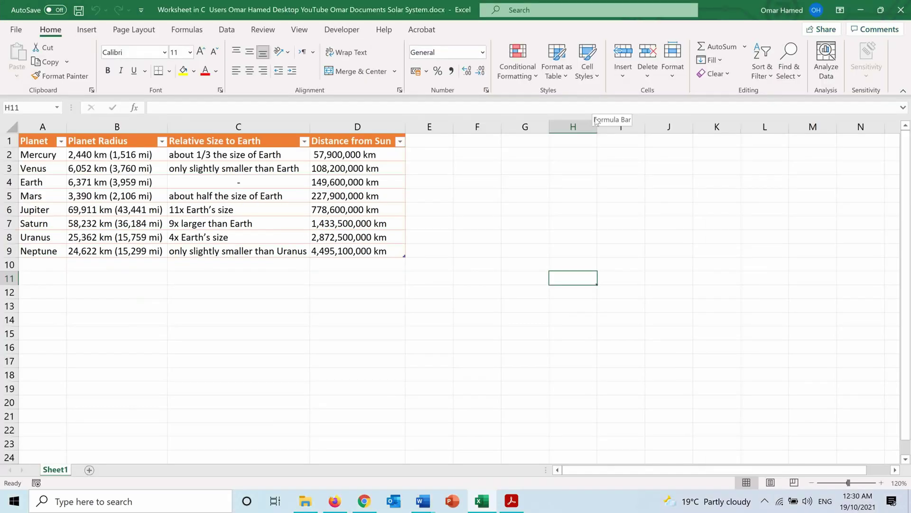